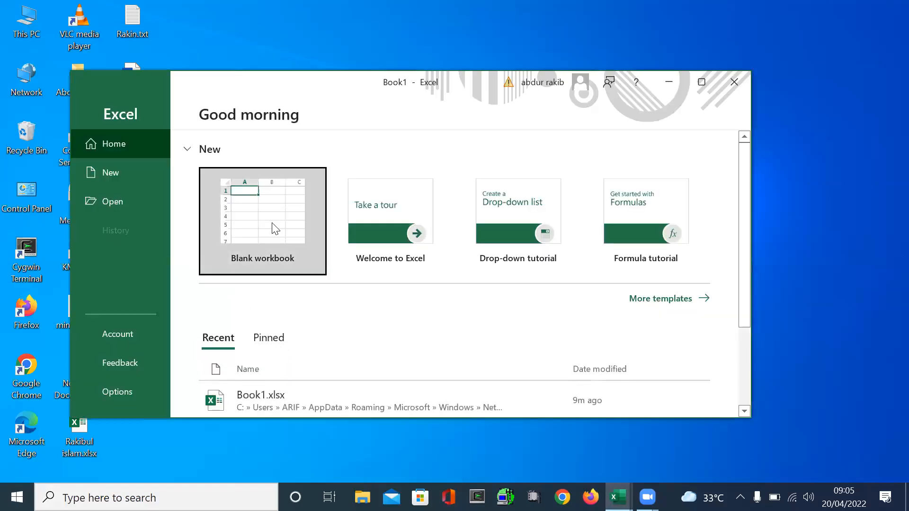
# - Open the recent workbook Book1.xlsx
pyautogui.click(340, 401)
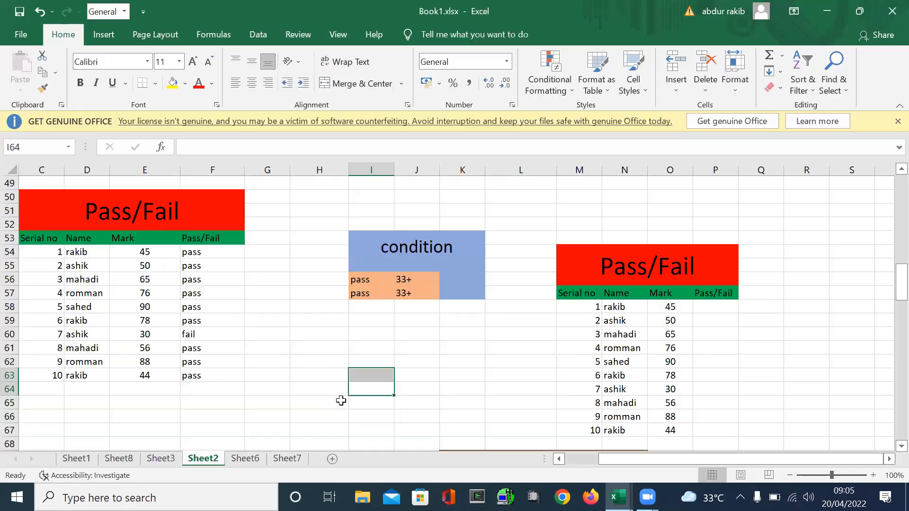
# - Look through the Pass/Fail, selected list, children/young/adult and individual result tables and their conditions on Sheet2
pyautogui.scroll(-5, 340, 400)
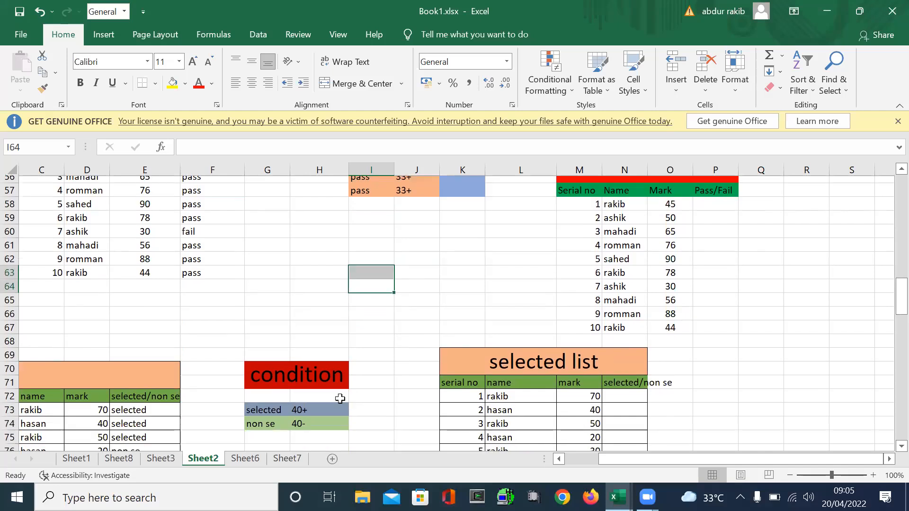
pyautogui.scroll(-1, 339, 399)
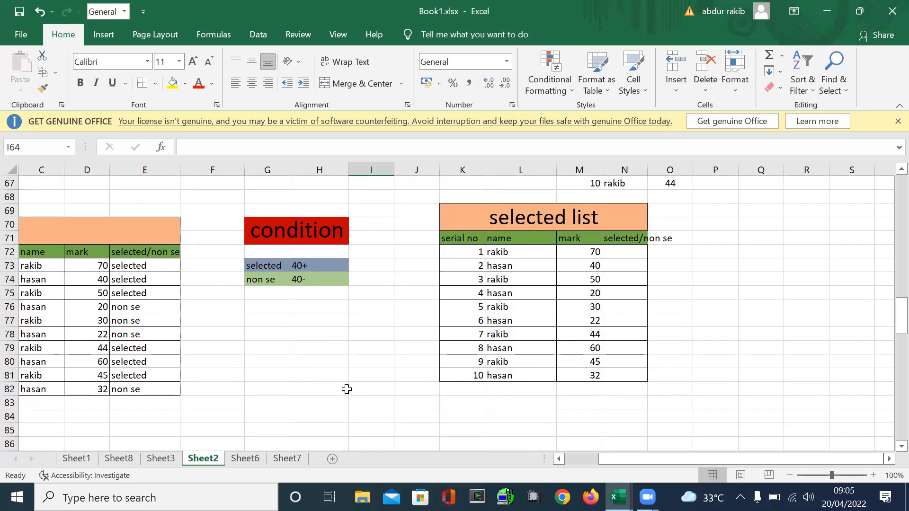
pyautogui.scroll(-6, 347, 389)
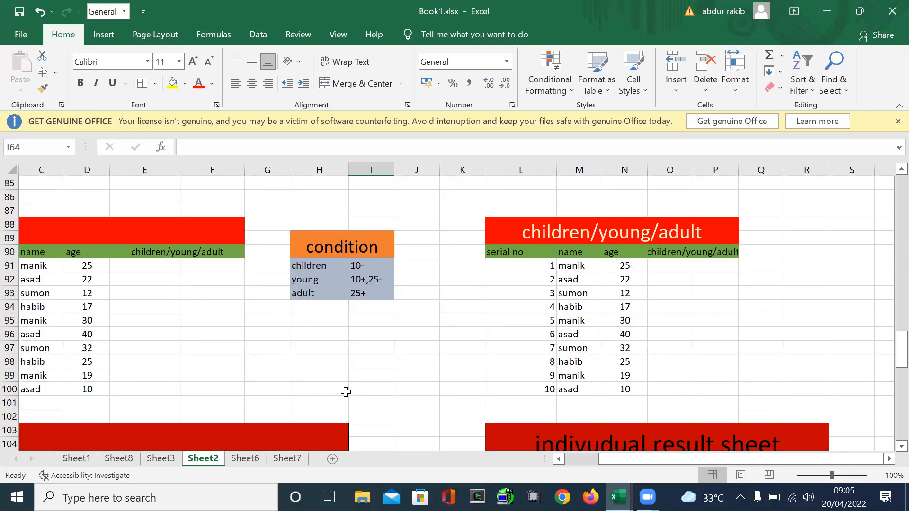
pyautogui.scroll(-4, 346, 392)
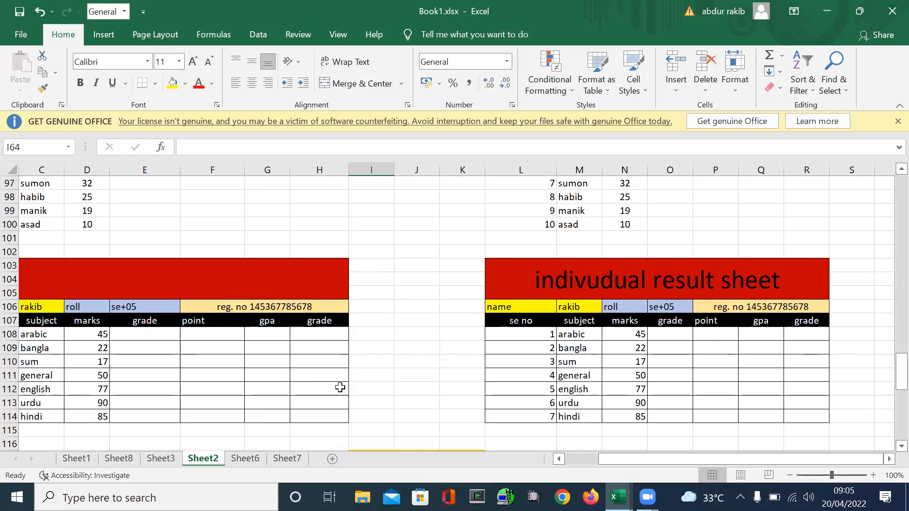
pyautogui.scroll(2, 471, 372)
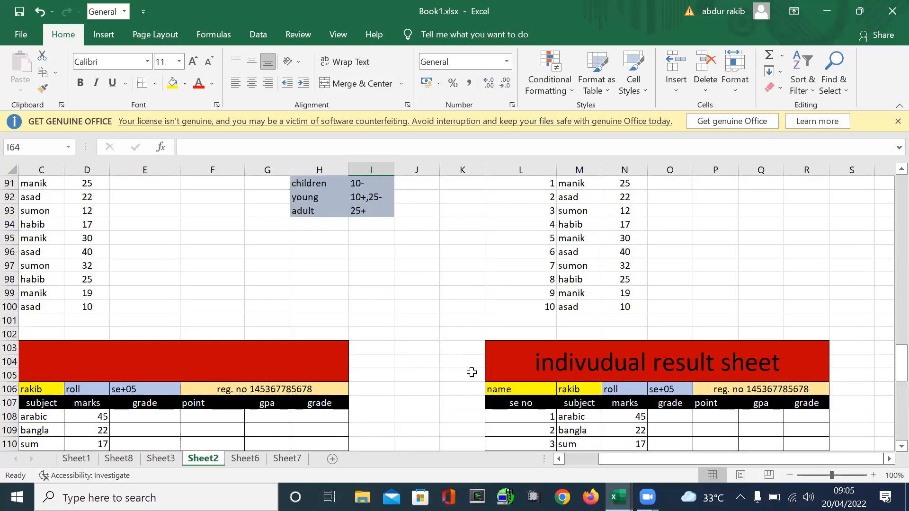
pyautogui.scroll(12, 472, 372)
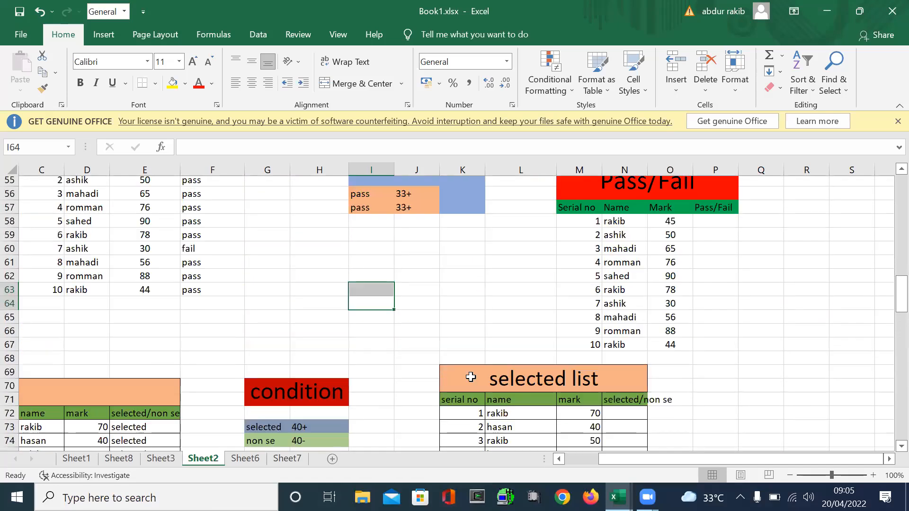
pyautogui.scroll(2, 470, 377)
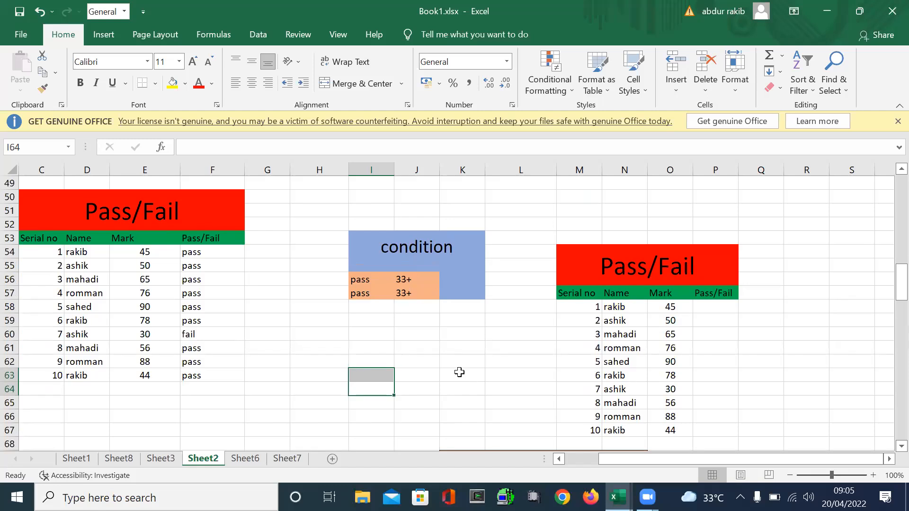
pyautogui.scroll(-2, 459, 373)
pyautogui.scroll(2, 458, 372)
pyautogui.scroll(-5, 457, 373)
pyautogui.scroll(-2, 451, 372)
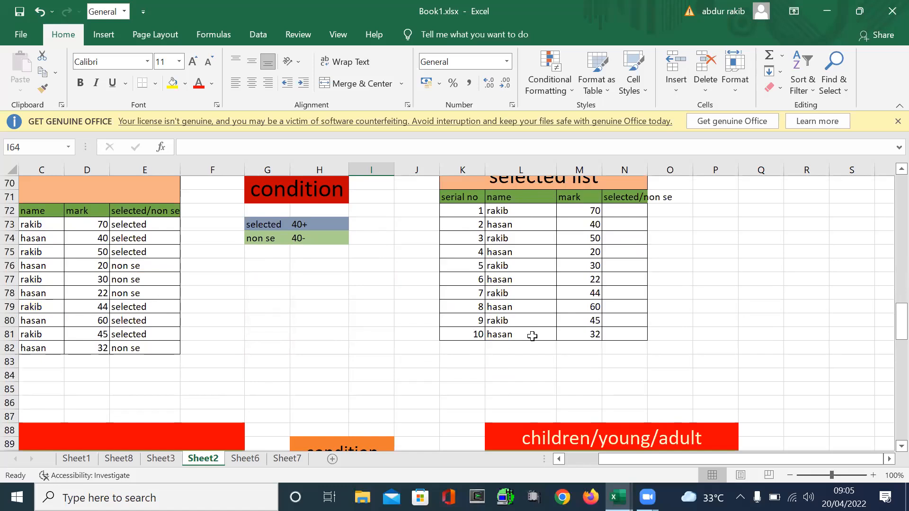
pyautogui.scroll(-5, 530, 335)
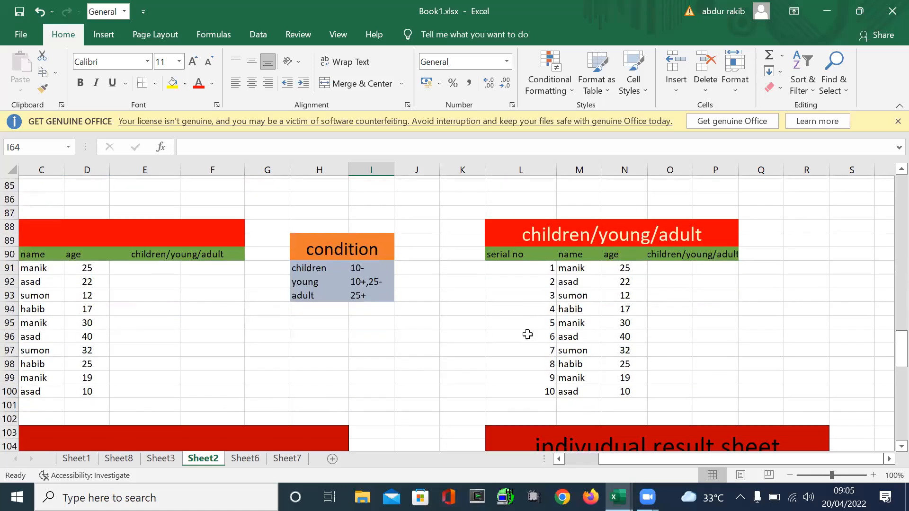
pyautogui.scroll(-1, 527, 334)
pyautogui.scroll(1, 526, 330)
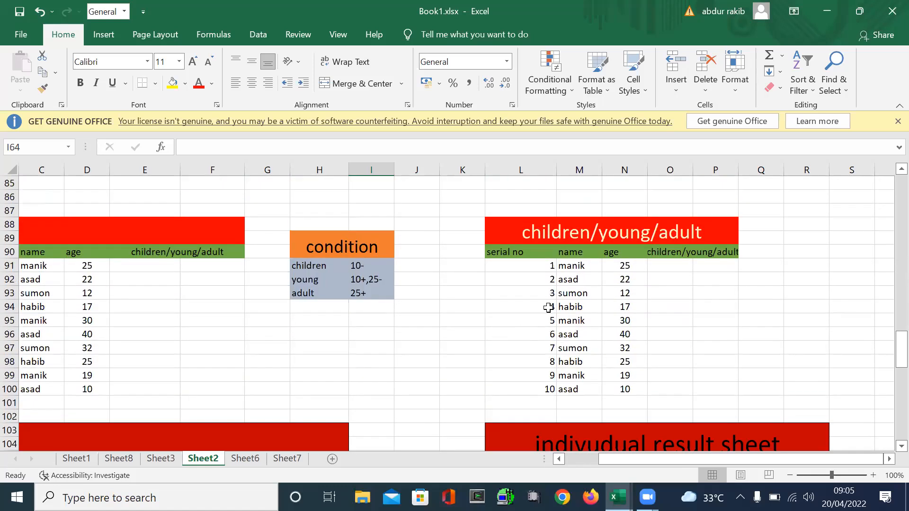
# - Start an IF formula in O91 of the children/young/adult table with the logical test N91>=25
pyautogui.click(675, 265)
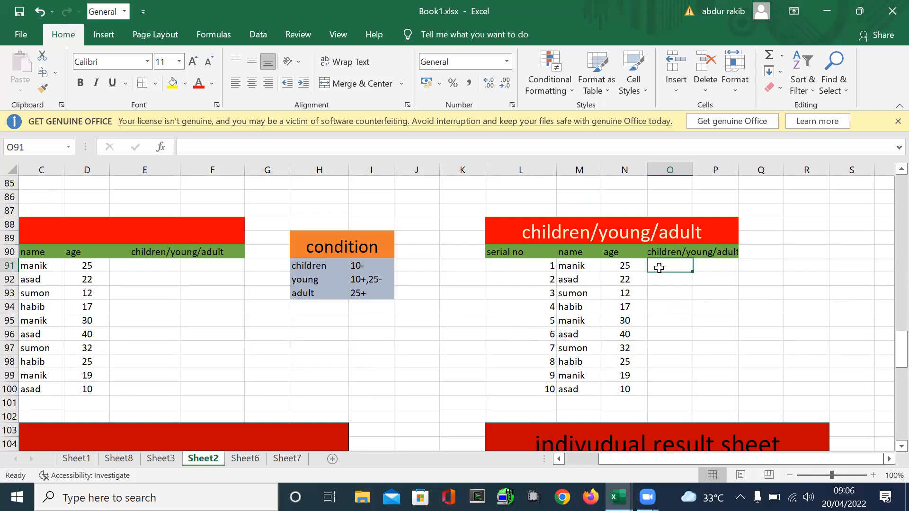
pyautogui.write('=')
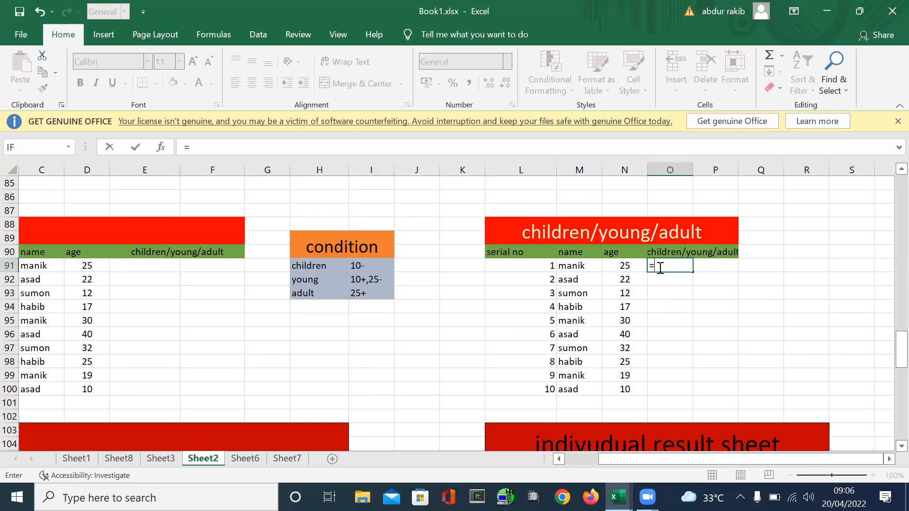
pyautogui.write('IF')
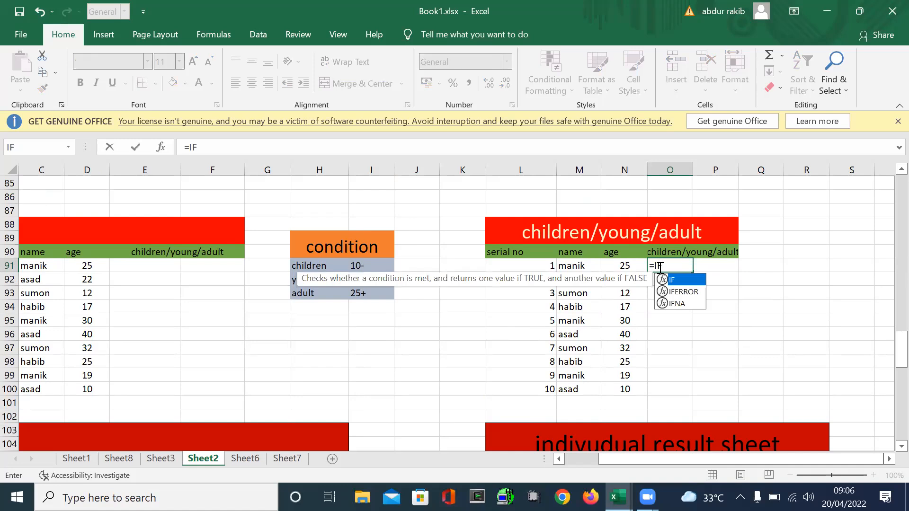
pyautogui.write('(')
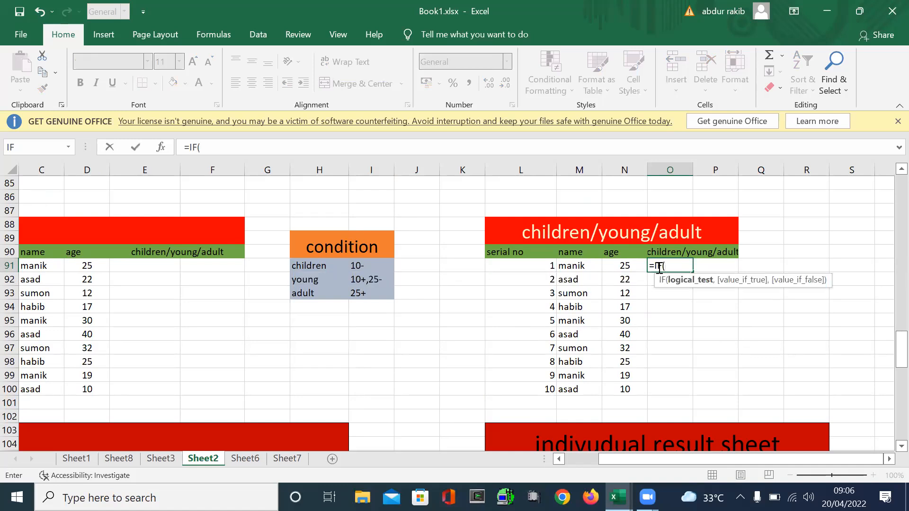
pyautogui.click(630, 268)
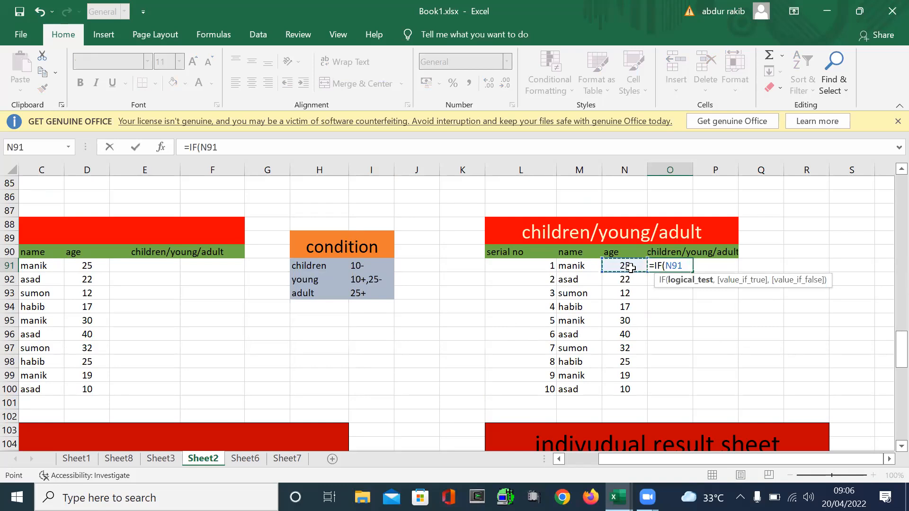
pyautogui.write('>=')
pyautogui.write('25')
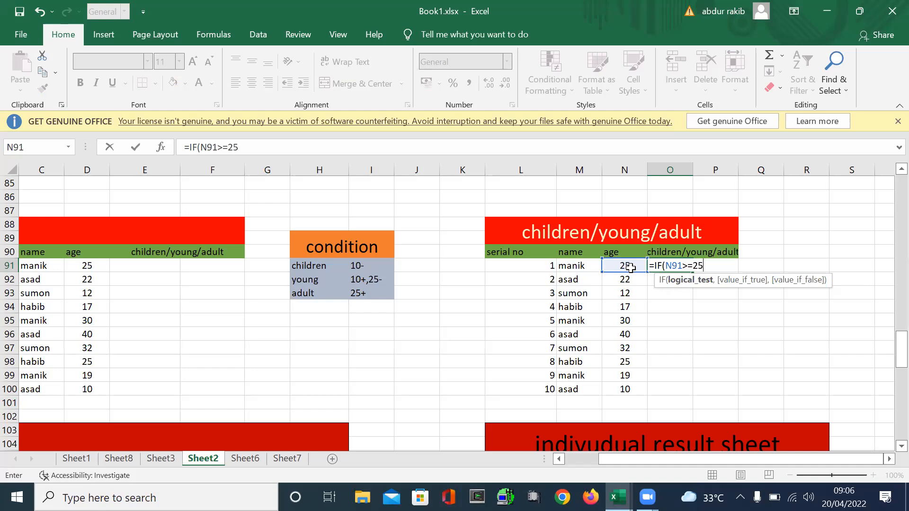
pyautogui.write('+,')
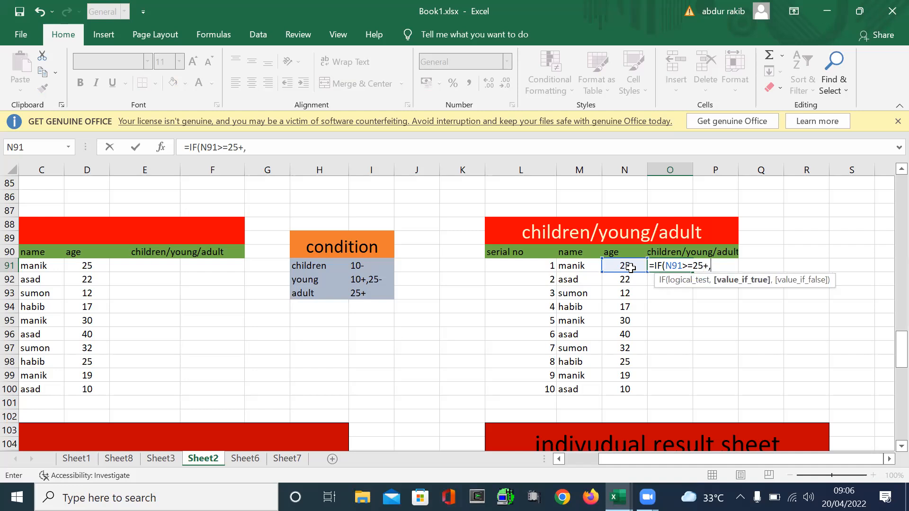
pyautogui.write('"')
pyautogui.click(708, 266)
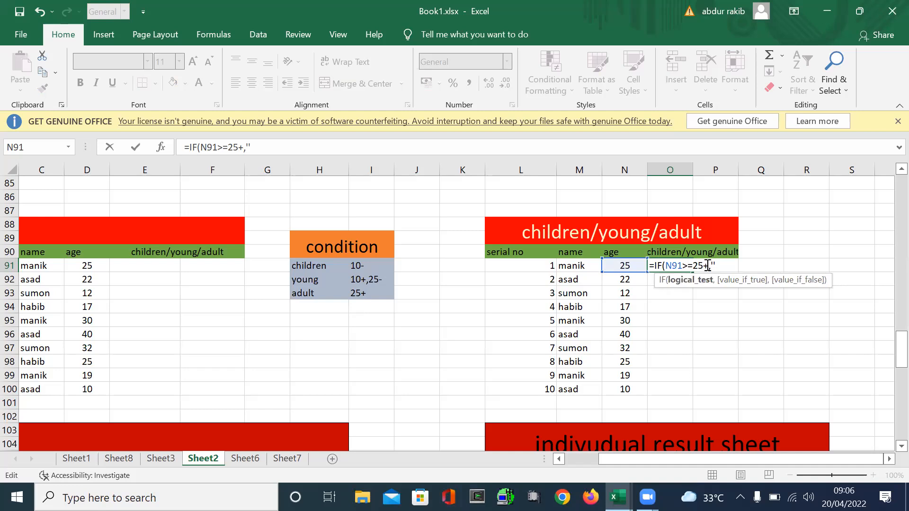
pyautogui.press('BackSpace')
pyautogui.write('adu')
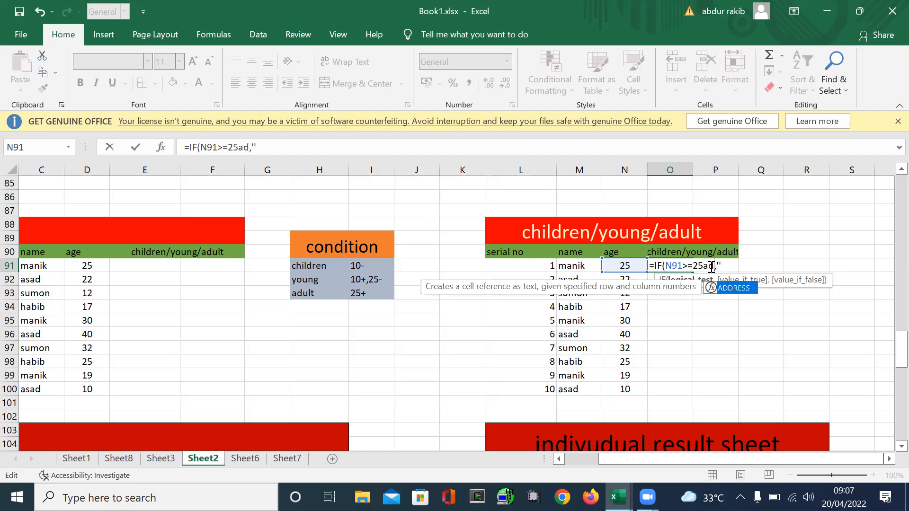
pyautogui.write('lt')
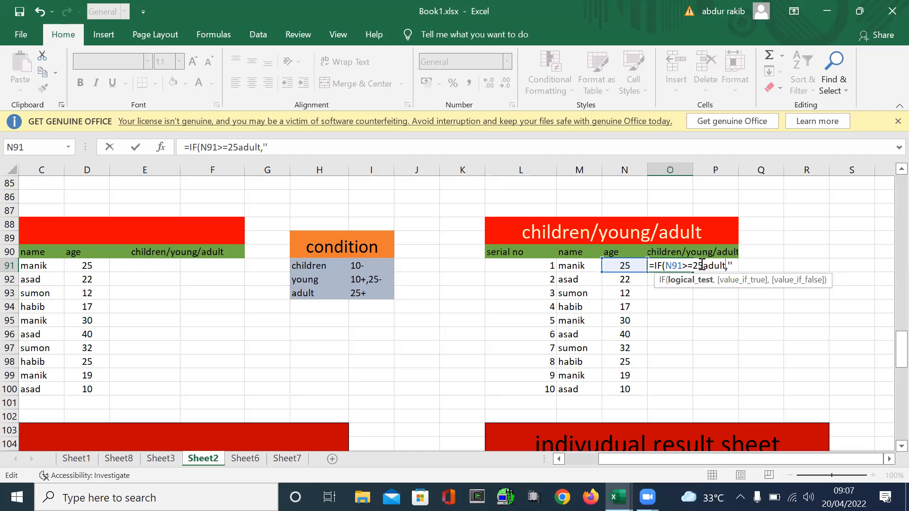
pyautogui.click(702, 265)
pyautogui.press('BackSpace')
pyautogui.press('BackSpace')
pyautogui.press('BackSpace')
pyautogui.press('BackSpace')
pyautogui.press('BackSpace')
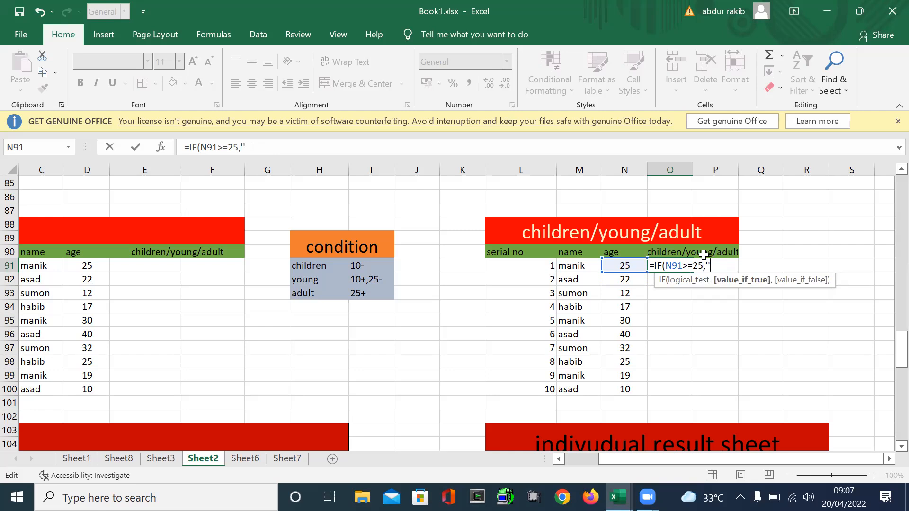
# - Complete the O91 formula with "adult" in double quotes as the true value, entering =IF(N91>=25,"adult")
pyautogui.write('ad')
pyautogui.write('ult')
pyautogui.write('"')
pyautogui.write('@')
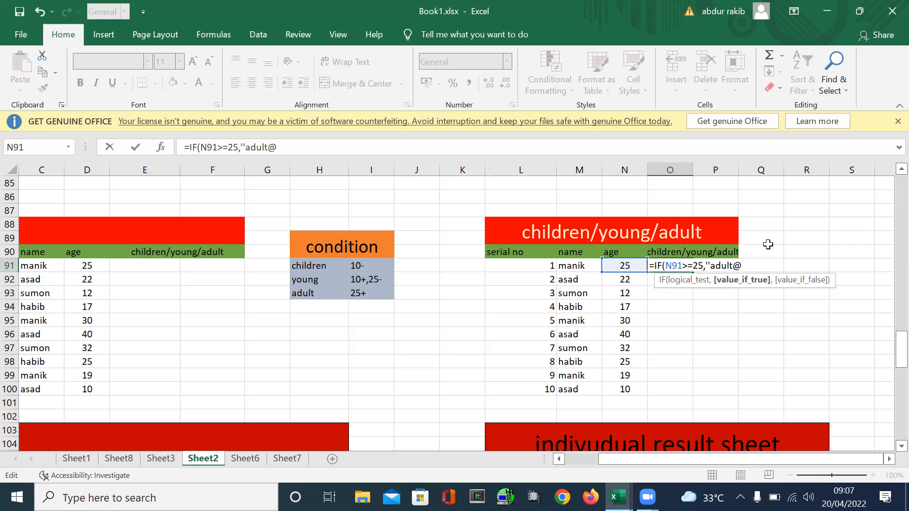
pyautogui.press('BackSpace')
pyautogui.write('@')
pyautogui.press('BackSpace')
pyautogui.write('"')
pyautogui.click(710, 266)
pyautogui.press('BackSpace')
pyautogui.write('"')
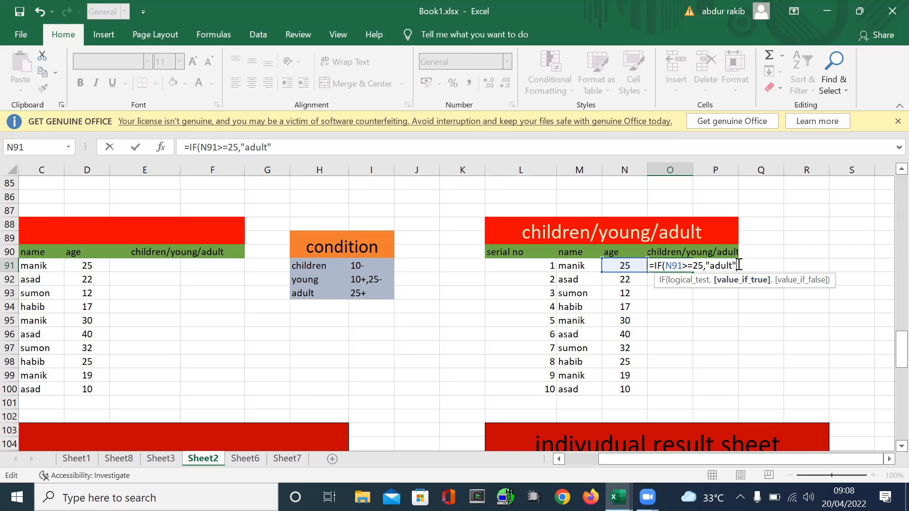
pyautogui.write(')')
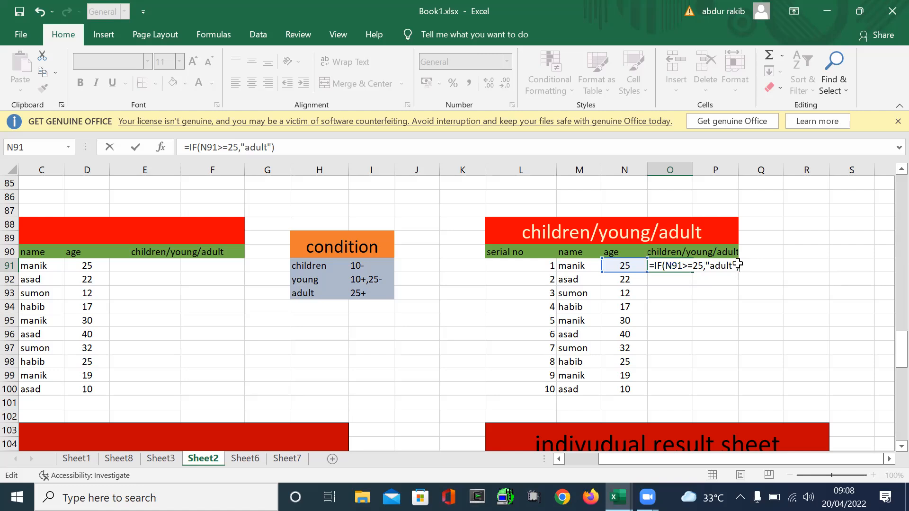
pyautogui.press('Return')
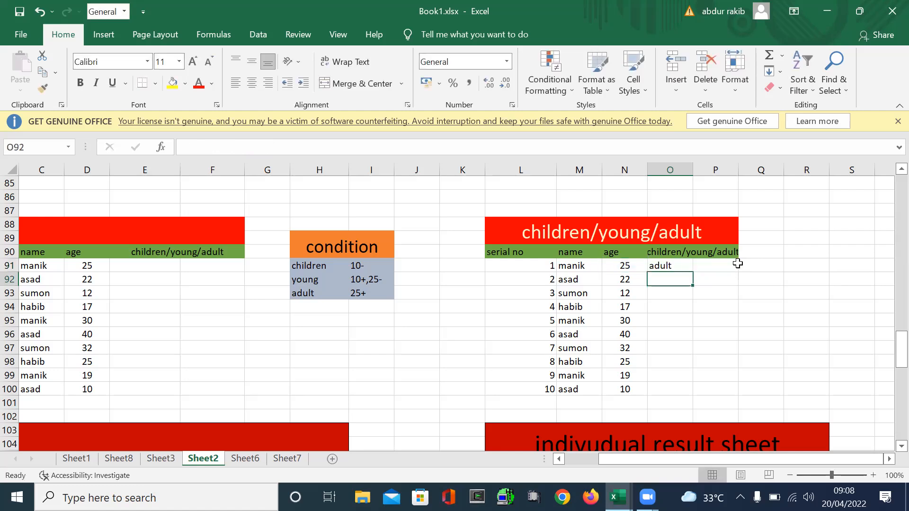